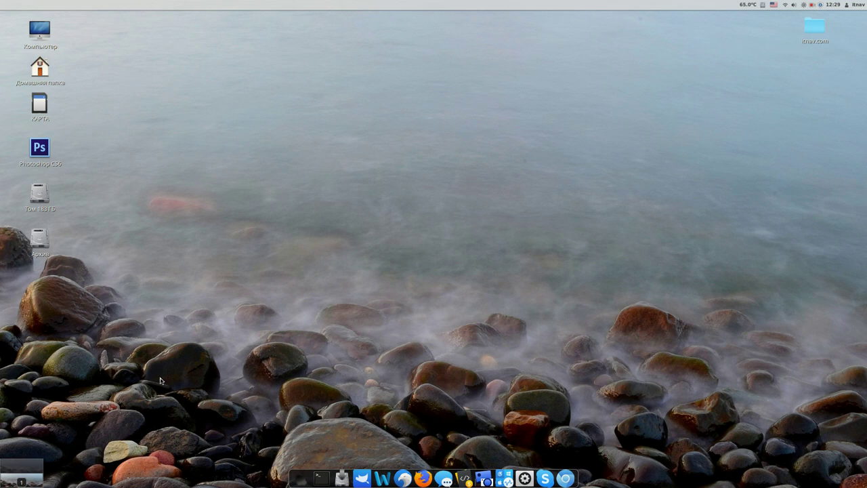
- Switch to the neighbouring workspace and back, and view the workspace overview before returning to the Основной workspace
{"action": "key", "text": "ctrl+alt+Right"}
{"action": "key", "text": "ctrl+alt+Left"}
{"action": "key", "text": "ctrl+alt+l"}
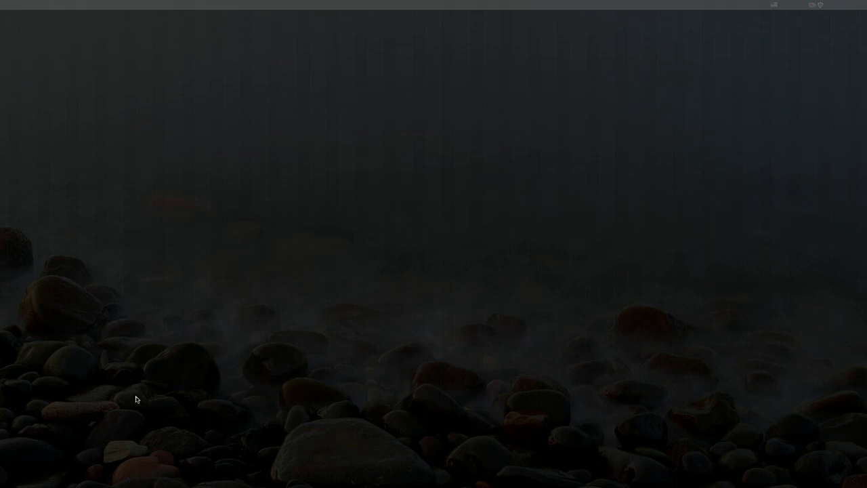
{"action": "key", "text": "ctrl+alt+Up"}
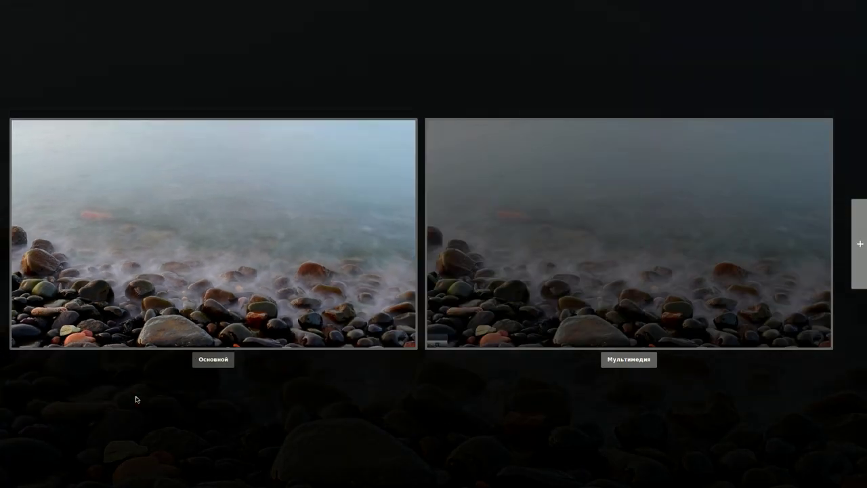
{"action": "key", "text": "Right"}
{"action": "key", "text": "Left"}
{"action": "key", "text": "Return"}
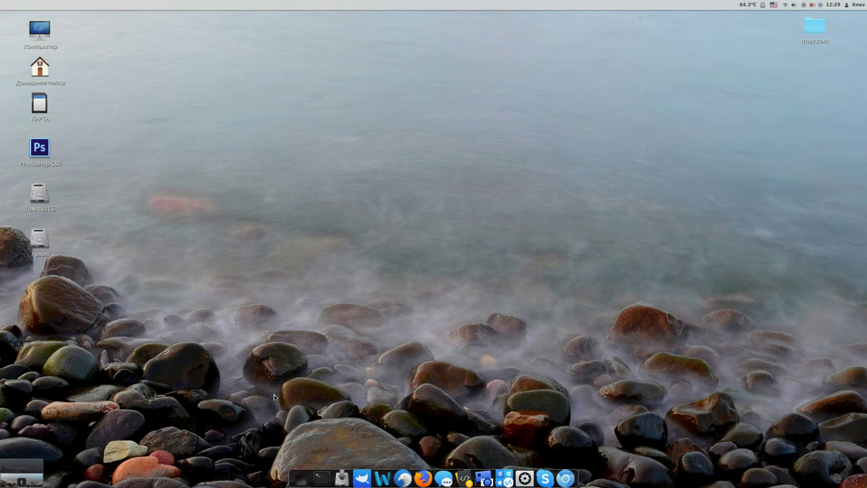
- Open the dock's application menu and look over its program categories
{"action": "left_click", "coordinate": [297, 478]}
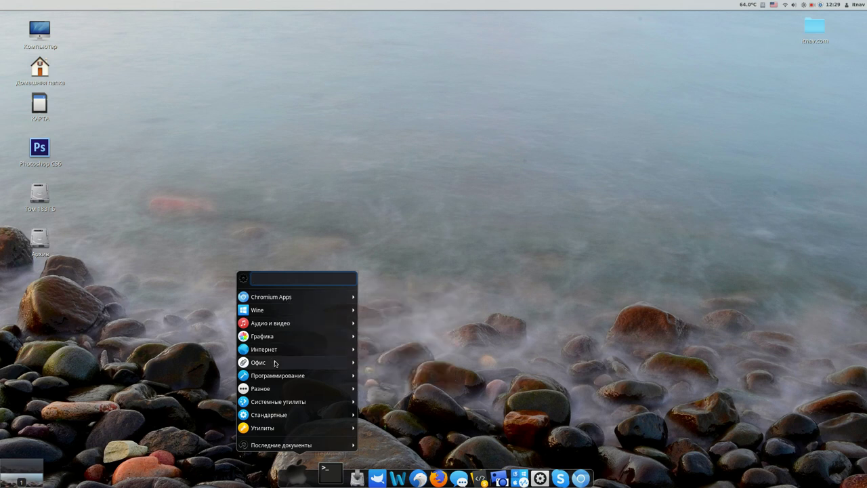
{"action": "mouse_move", "coordinate": [275, 364]}
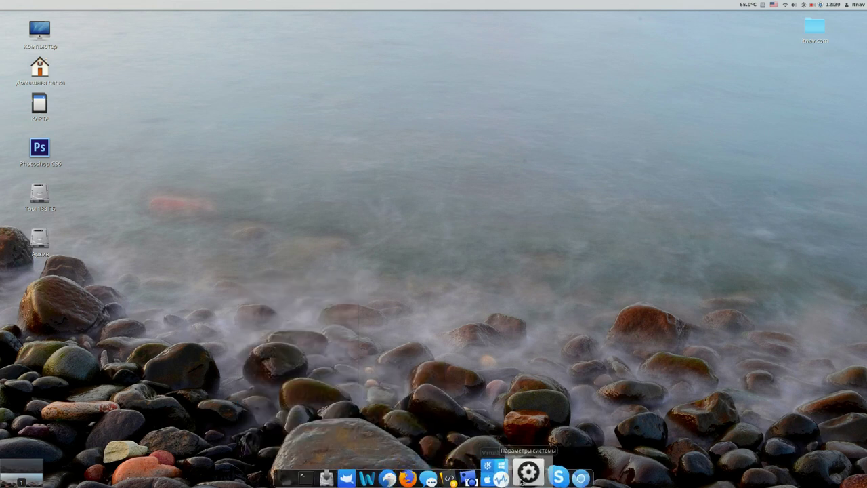
- Open the Темы page of the system settings and view the available window border themes without changing the selection
{"action": "left_click", "coordinate": [520, 478]}
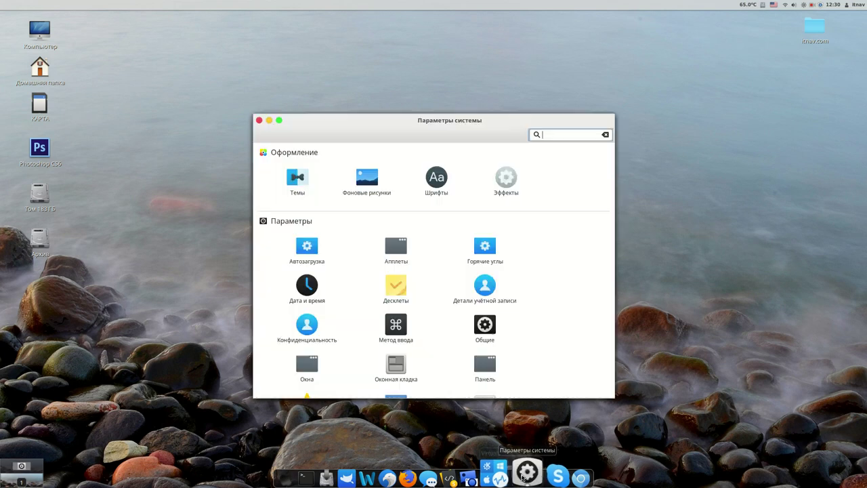
{"action": "left_click", "coordinate": [299, 180]}
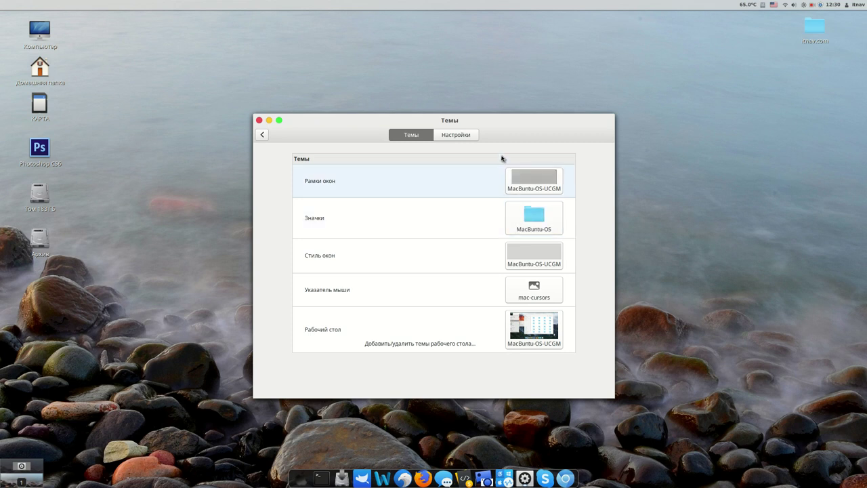
{"action": "left_click_drag", "start_coordinate": [519, 121], "coordinate": [503, 56]}
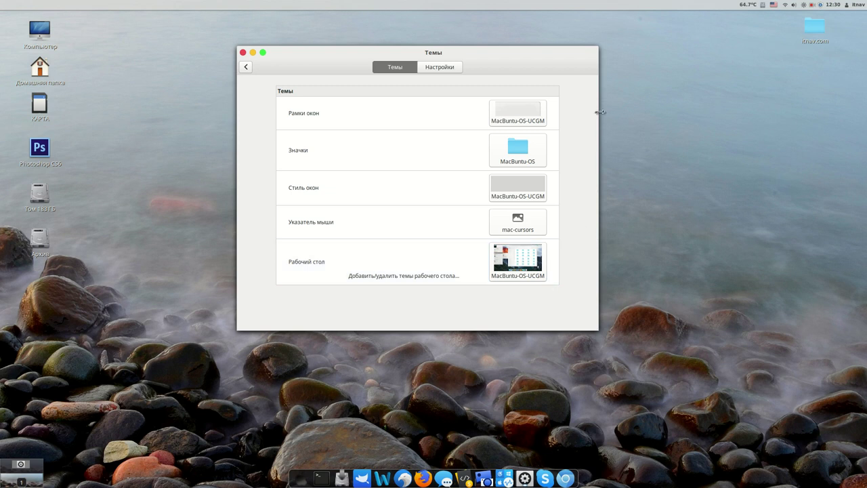
{"action": "left_click", "coordinate": [518, 112]}
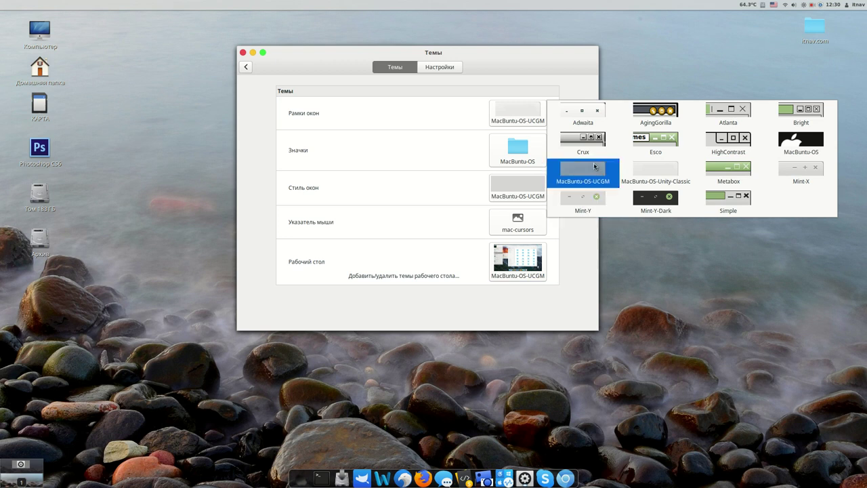
{"action": "left_click", "coordinate": [581, 269]}
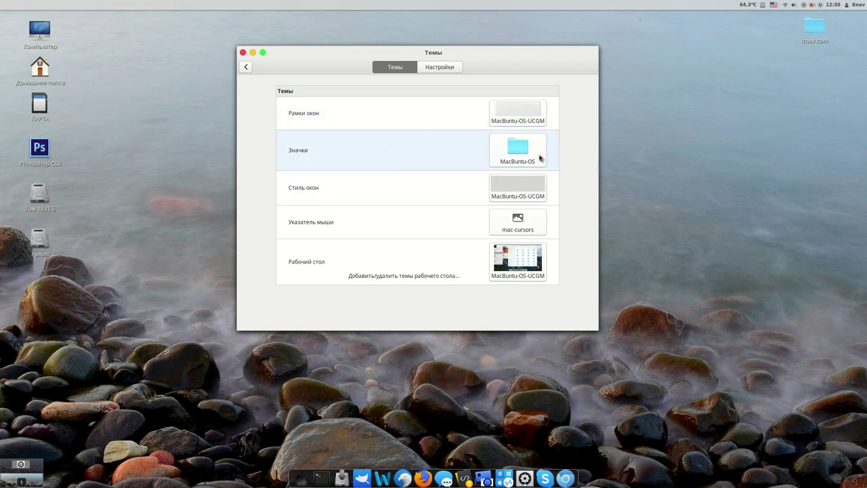
- Review the other theme options under Настройки, and maximise and restore the Темы window
{"action": "left_click", "coordinate": [434, 67]}
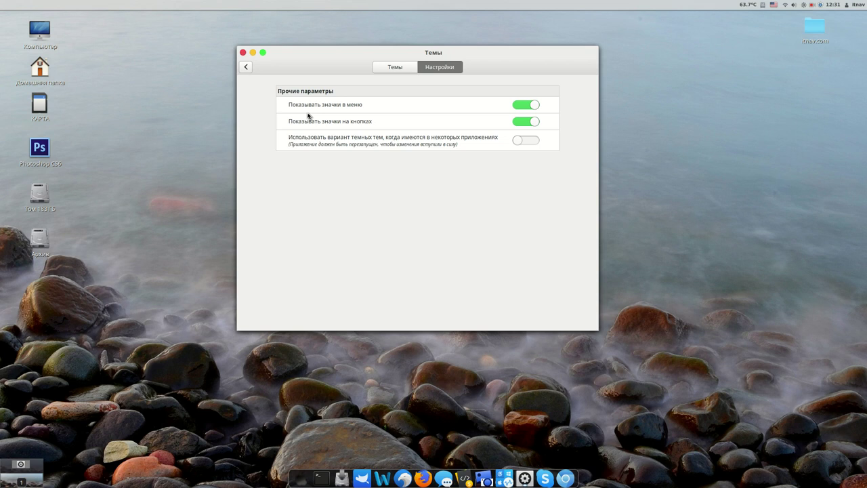
{"action": "right_click", "coordinate": [470, 383]}
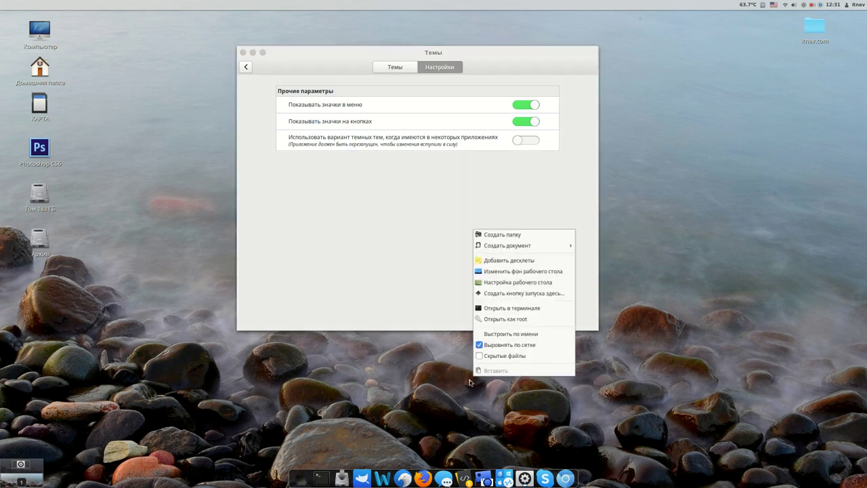
{"action": "left_click", "coordinate": [353, 241]}
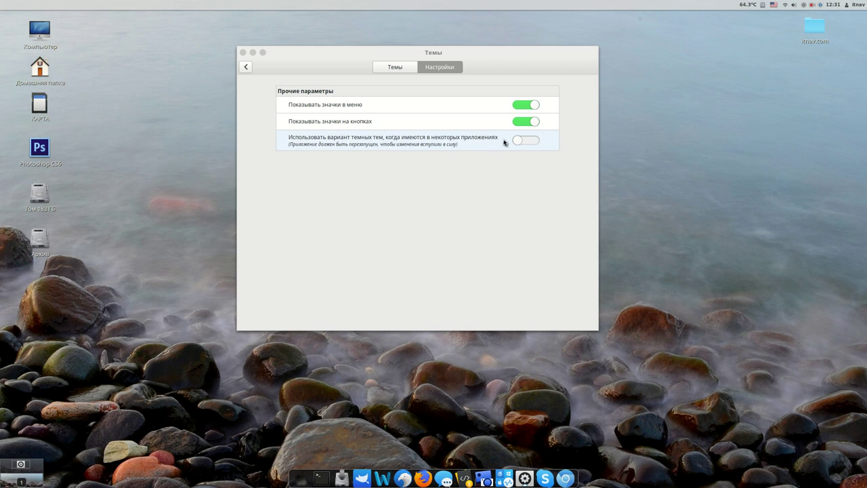
{"action": "left_click", "coordinate": [263, 53]}
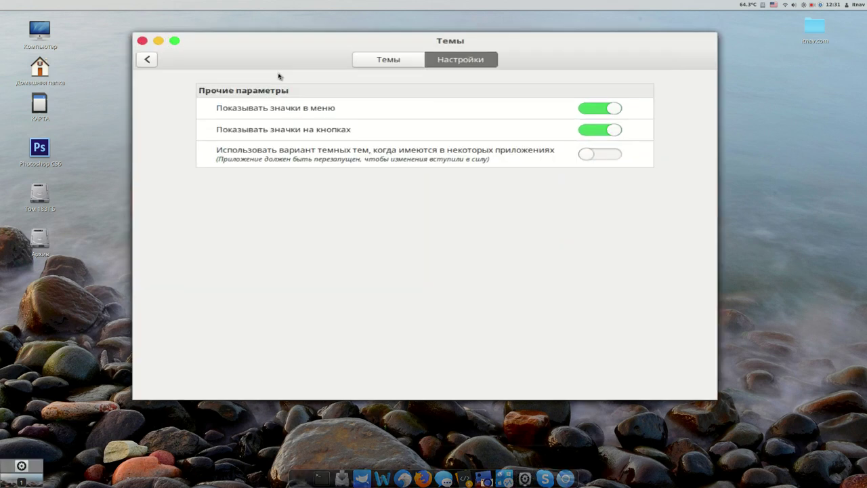
{"action": "double_click", "coordinate": [326, 23]}
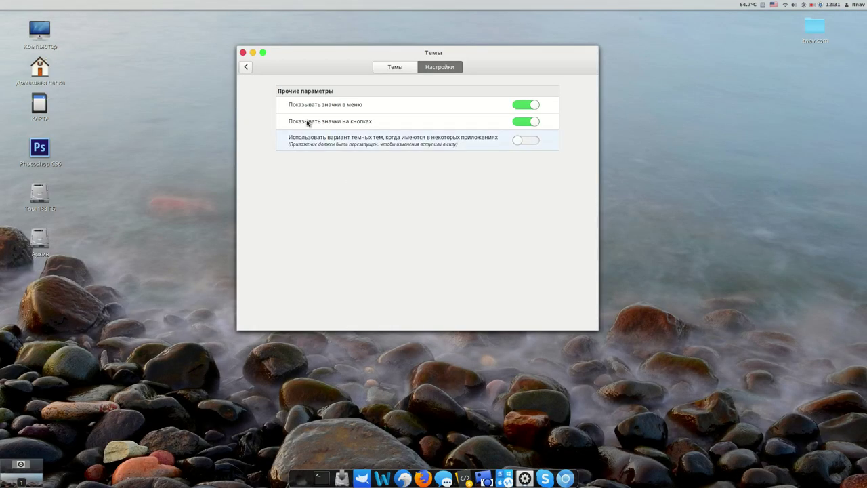
- Go back to the system settings, open the Эффекты page and view the individual window effect parameters
{"action": "left_click", "coordinate": [247, 68]}
{"action": "left_click", "coordinate": [488, 112]}
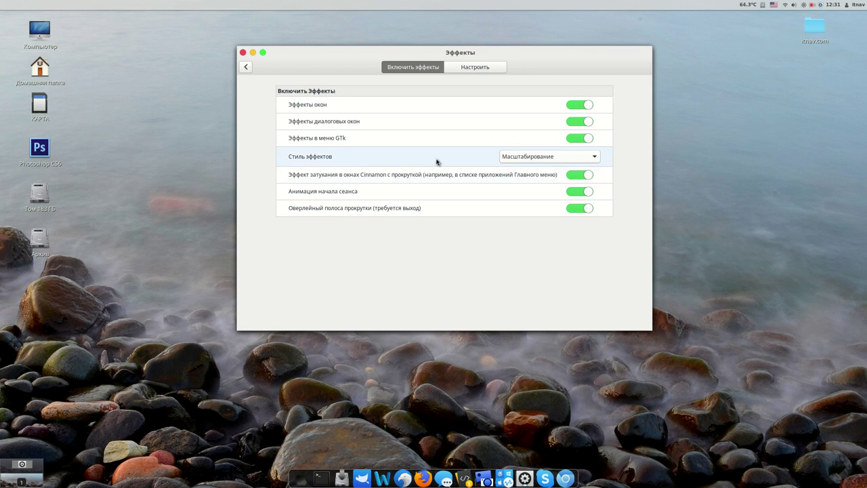
{"action": "left_click", "coordinate": [487, 68]}
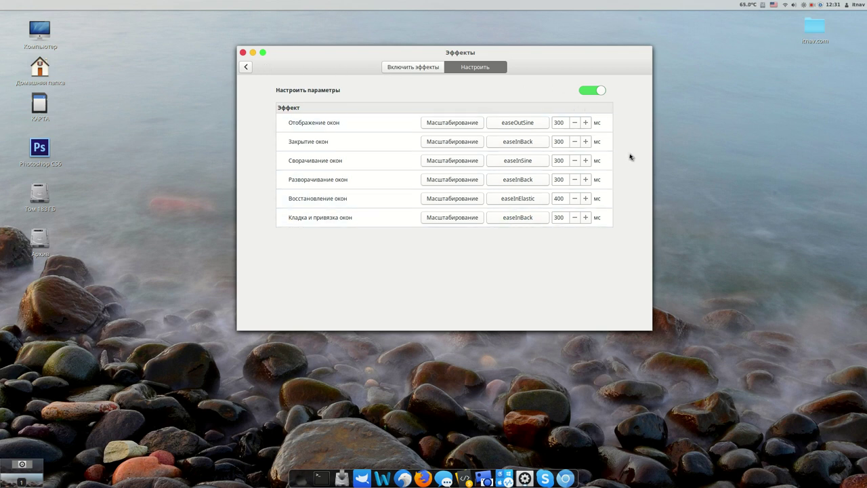
- Preview the window animations by minimising, reopening, maximising and restoring the Эффекты window, and close it
{"action": "left_click", "coordinate": [253, 52]}
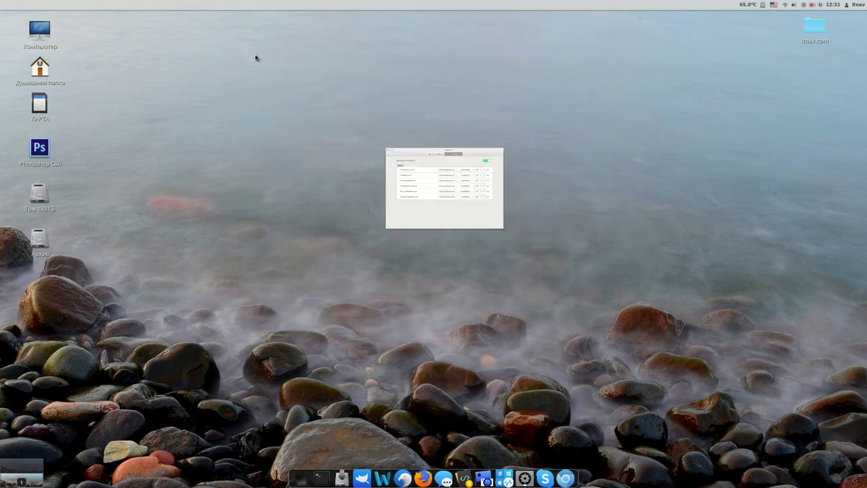
{"action": "left_click", "coordinate": [528, 481]}
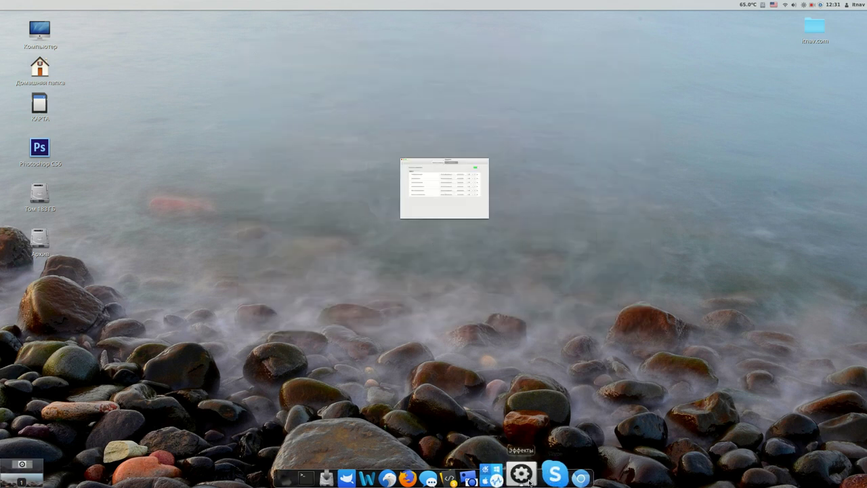
{"action": "left_click", "coordinate": [528, 480]}
{"action": "left_click", "coordinate": [528, 480]}
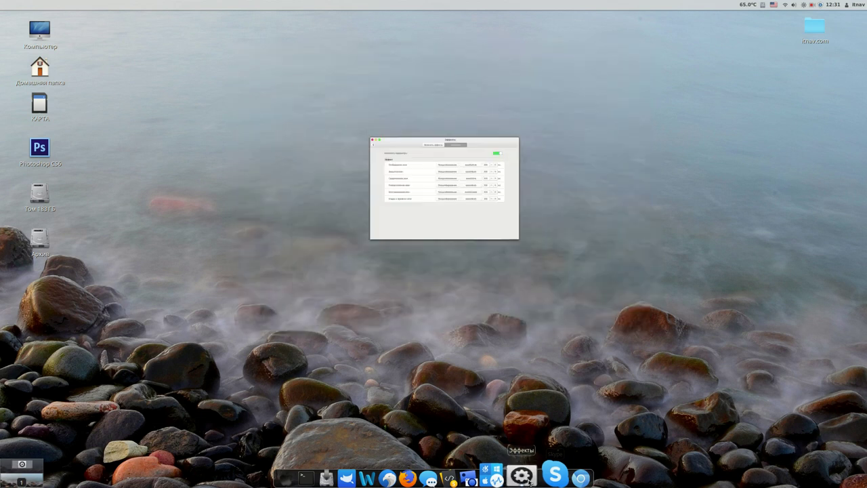
{"action": "left_click", "coordinate": [264, 53]}
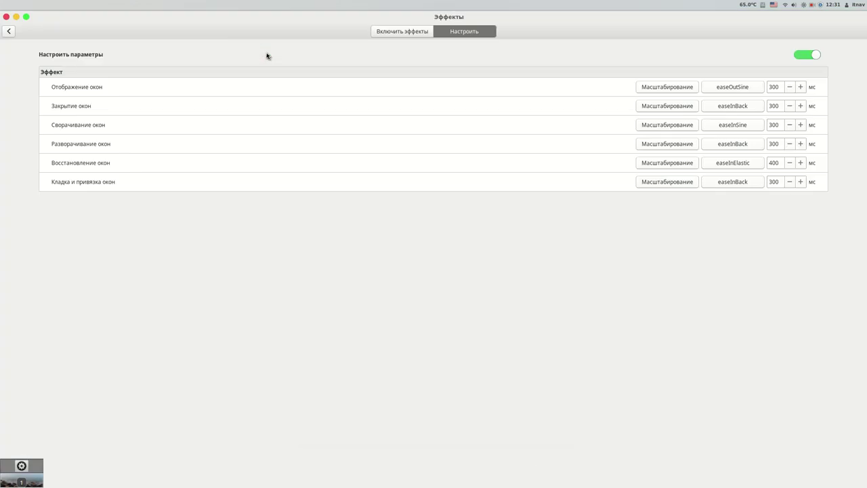
{"action": "left_click", "coordinate": [27, 17]}
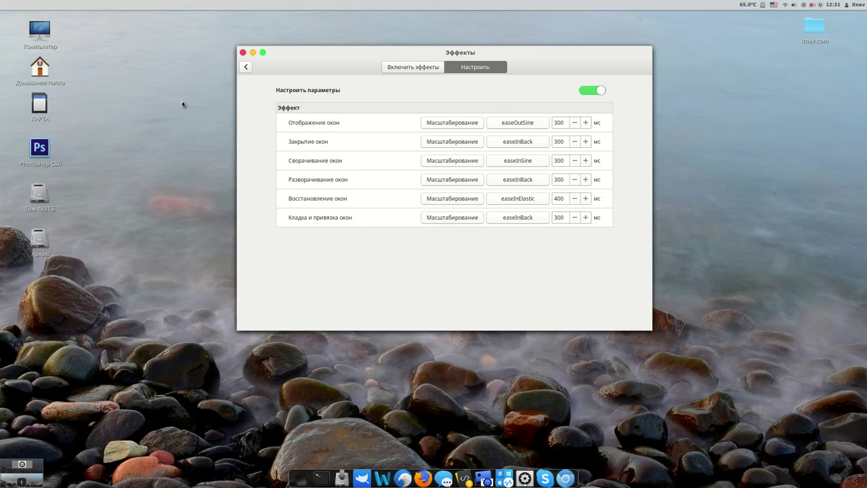
{"action": "left_click", "coordinate": [243, 52]}
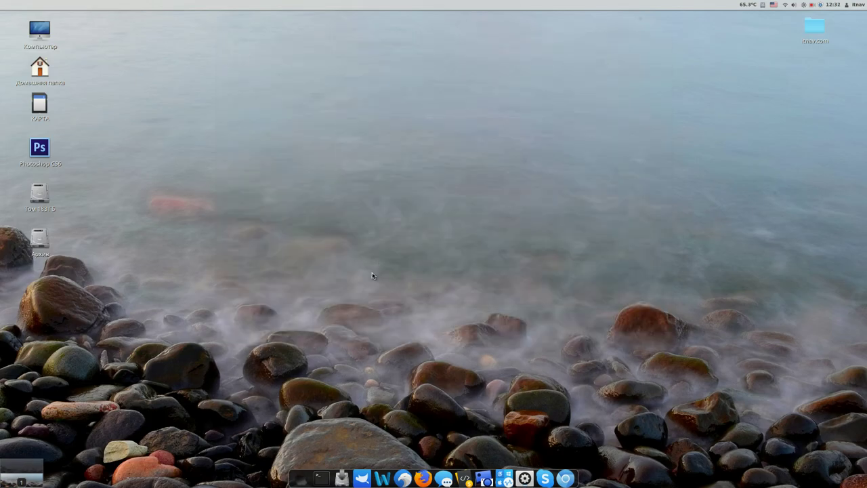
- Open the desktop background settings, browse the Sarah wallpaper collection and close the window without changing the wallpaper
{"action": "right_click", "coordinate": [372, 275]}
{"action": "left_click", "coordinate": [645, 327]}
{"action": "right_click", "coordinate": [240, 148]}
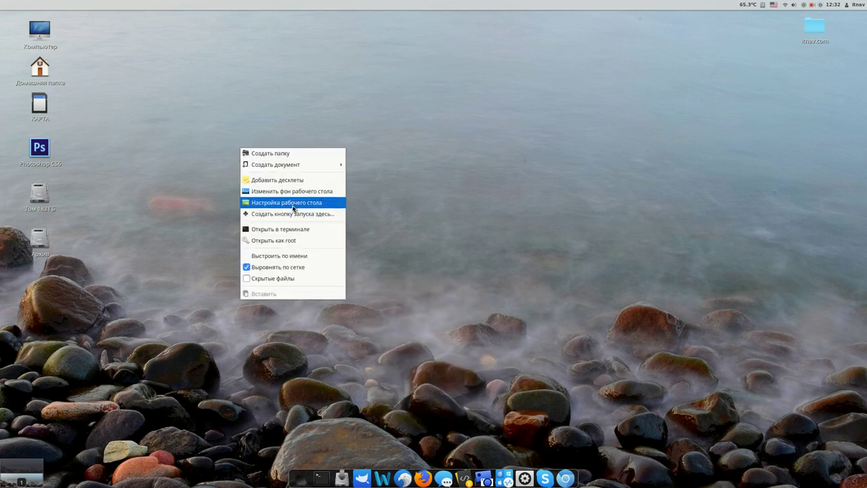
{"action": "left_click", "coordinate": [308, 192]}
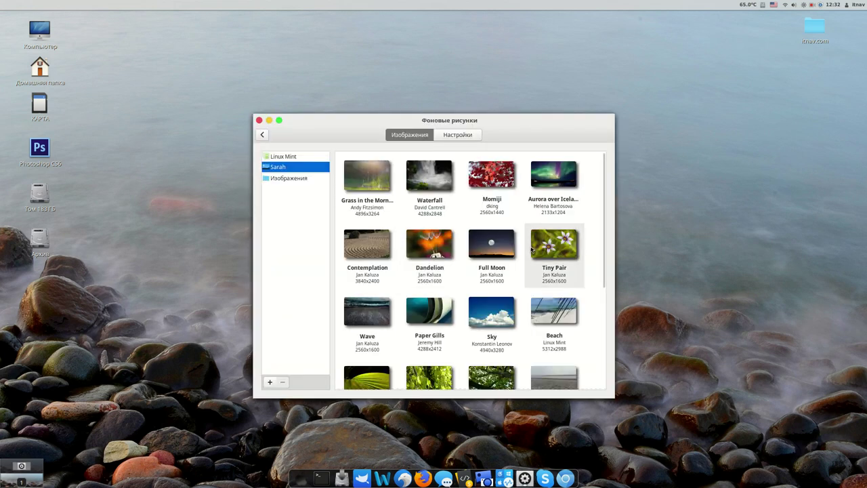
{"action": "scroll", "coordinate": [532, 251], "scroll_direction": "down", "scroll_amount": 5}
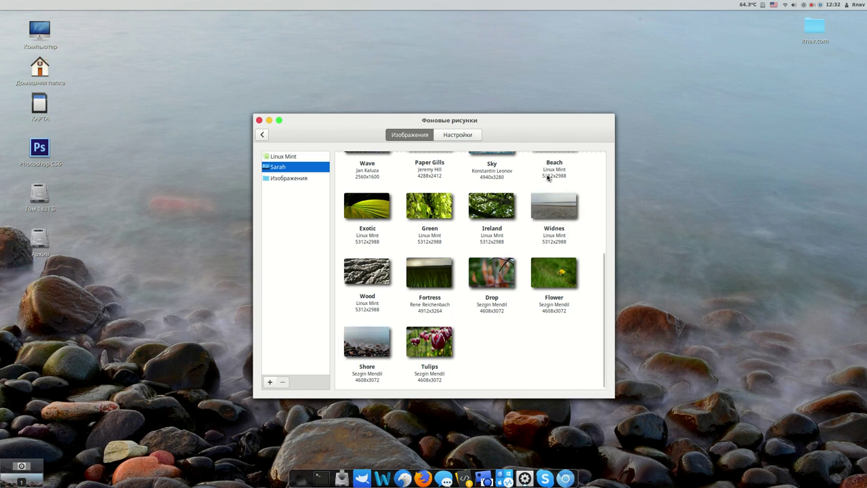
{"action": "left_click", "coordinate": [259, 120]}
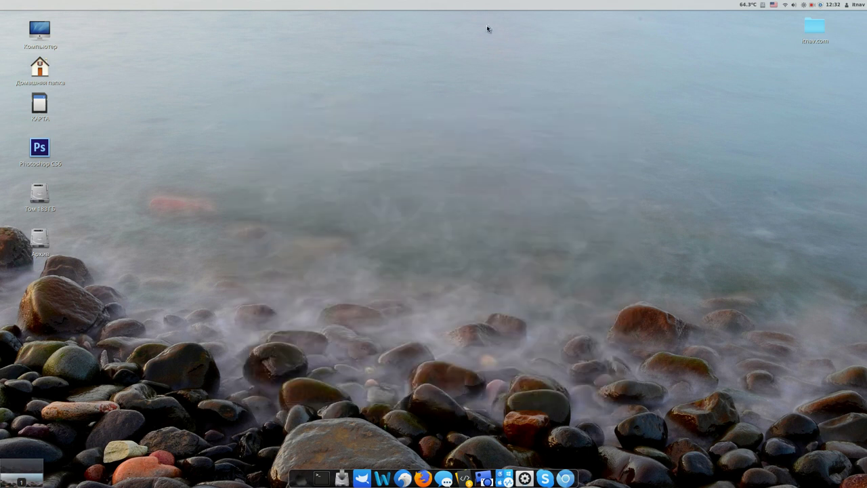
- Open the settings of the desktop panel, review its auto-hide, size and height options, and close the window
{"action": "right_click", "coordinate": [566, 8]}
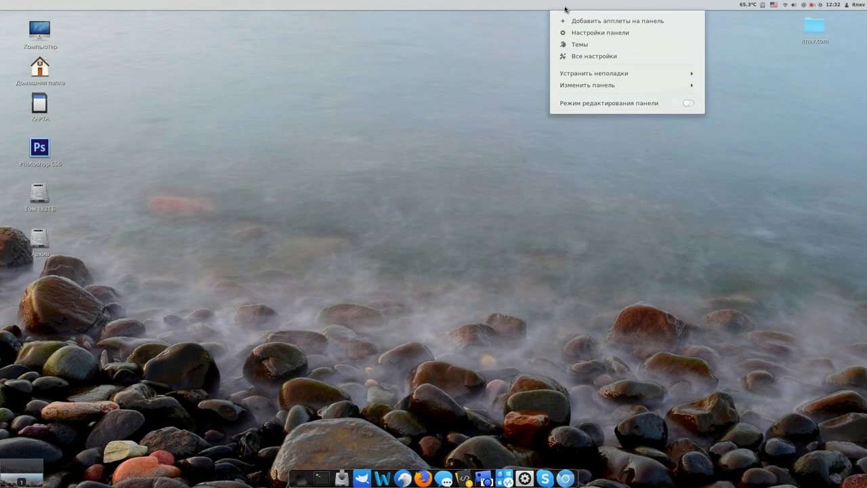
{"action": "left_click", "coordinate": [595, 33]}
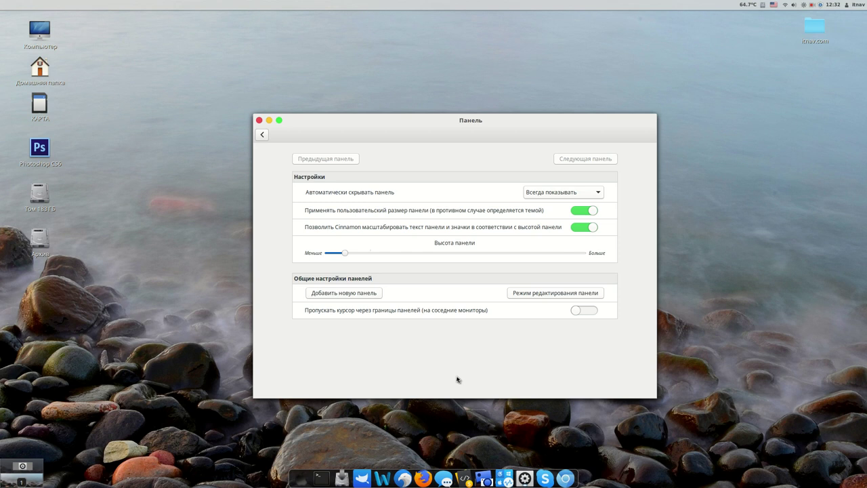
{"action": "left_click", "coordinate": [259, 120]}
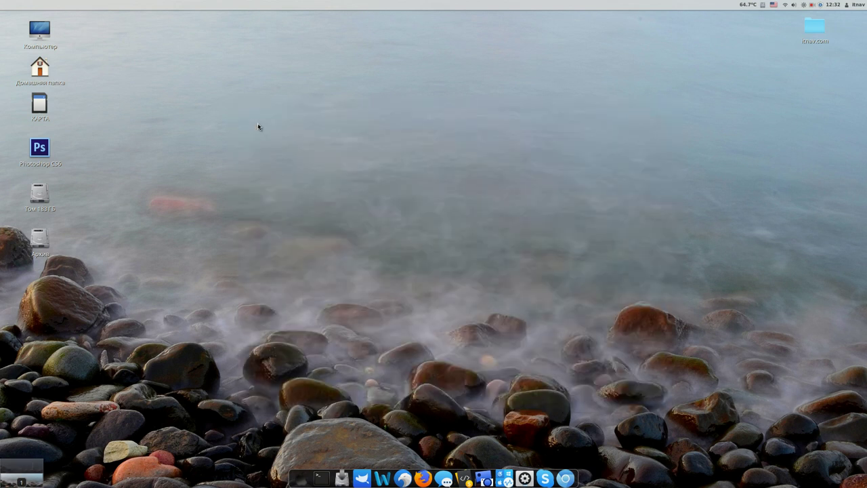
- View the session and shutdown options in the panel's user menu and close the menu
{"action": "left_click", "coordinate": [858, 4]}
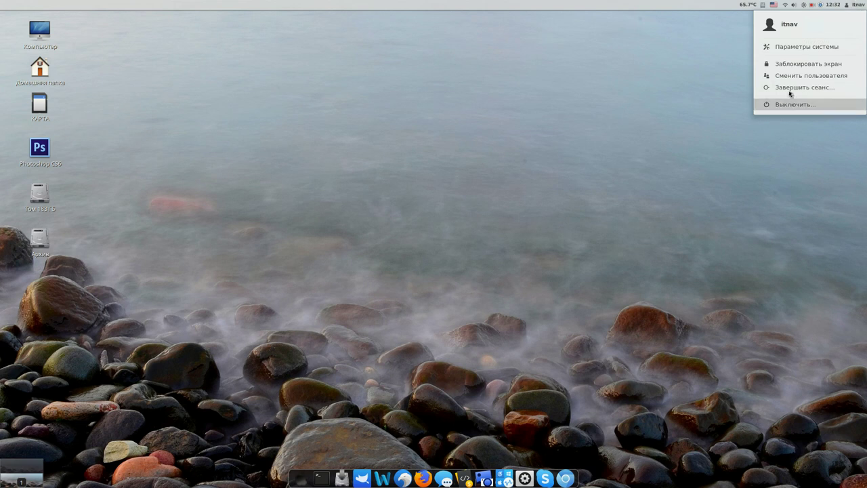
{"action": "left_click", "coordinate": [636, 81]}
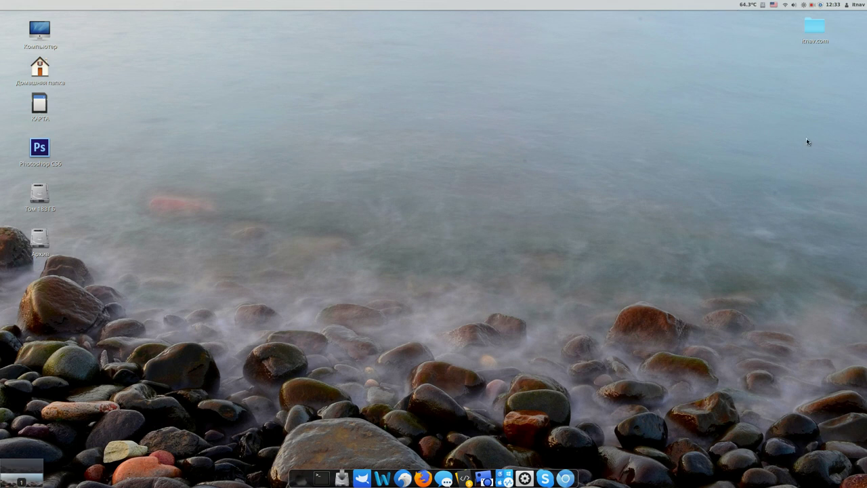
{"action": "left_click", "coordinate": [858, 5]}
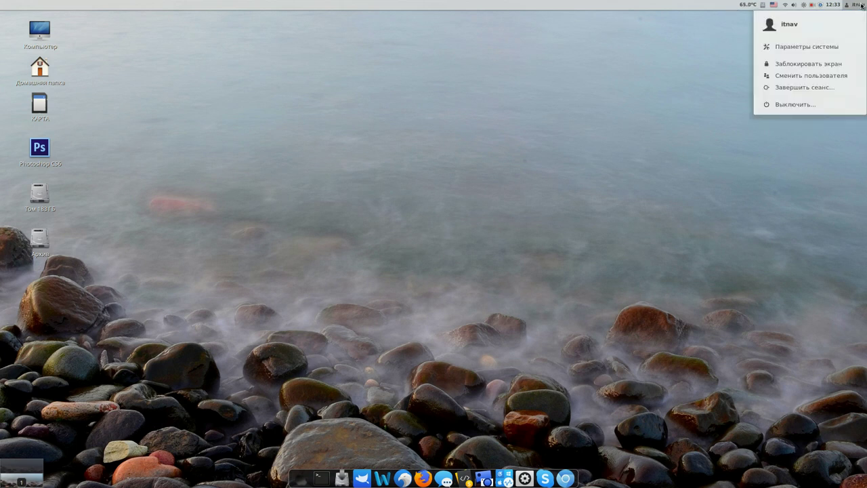
{"action": "left_click", "coordinate": [860, 5]}
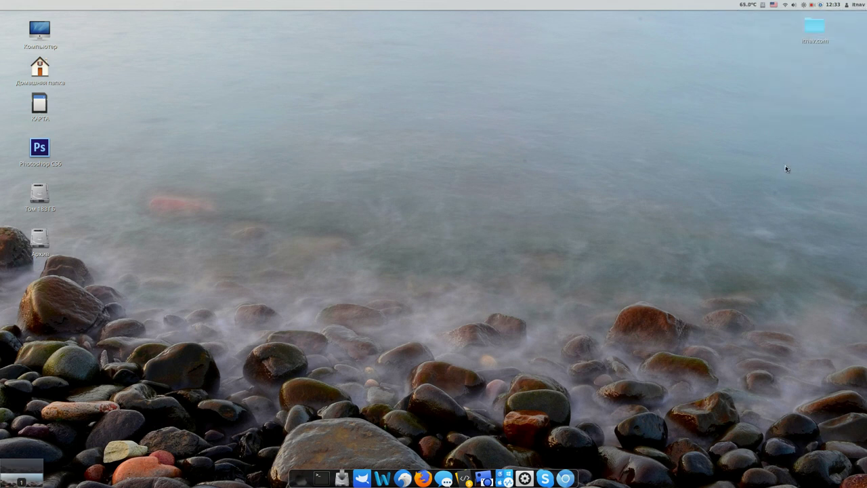
- Check the panel's status applets, including the detailed processor core temperatures, and close the temperature details
{"action": "left_click", "coordinate": [803, 5]}
{"action": "left_click", "coordinate": [804, 7]}
{"action": "left_click", "coordinate": [751, 6]}
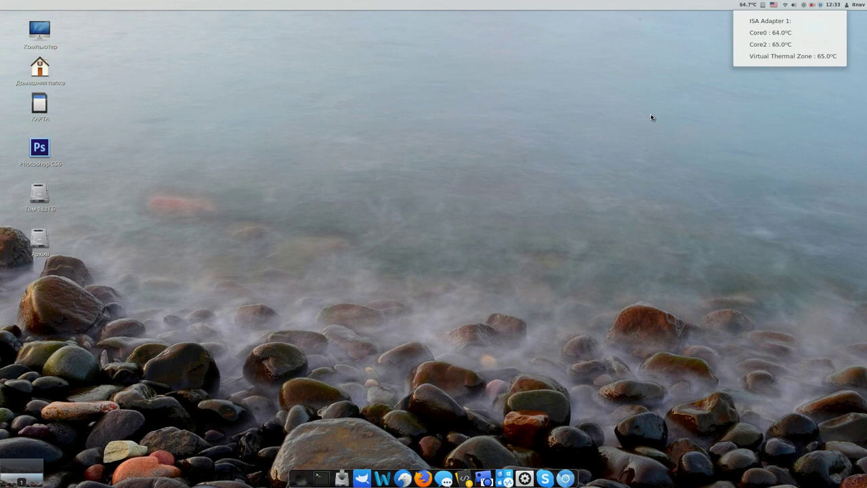
{"action": "left_click", "coordinate": [748, 5]}
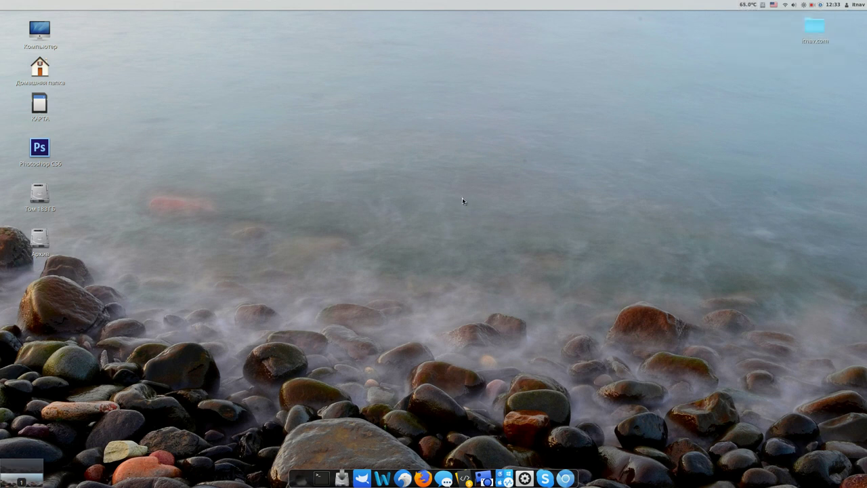